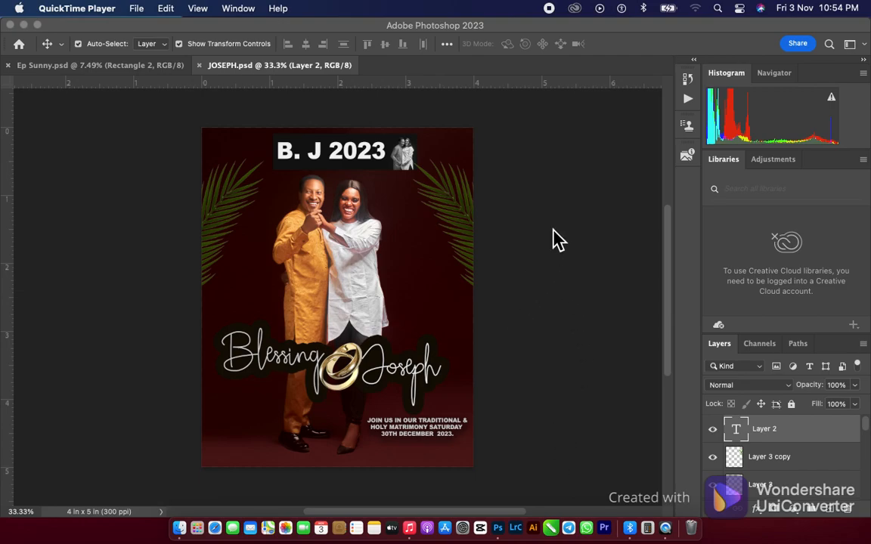
# Create a new 4 × 5 inch portrait document at 600 pixels/inch in RGB Color with a white background
pyautogui.click(152, 342)
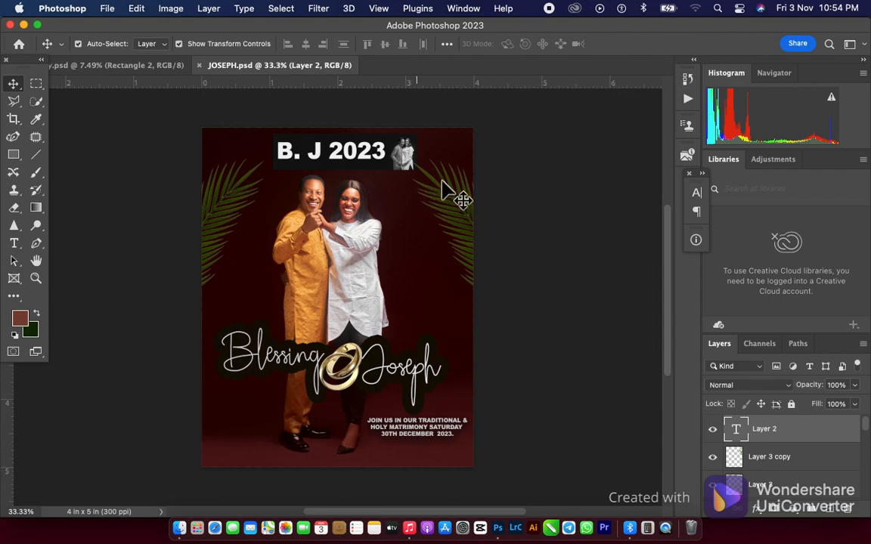
pyautogui.click(389, 128)
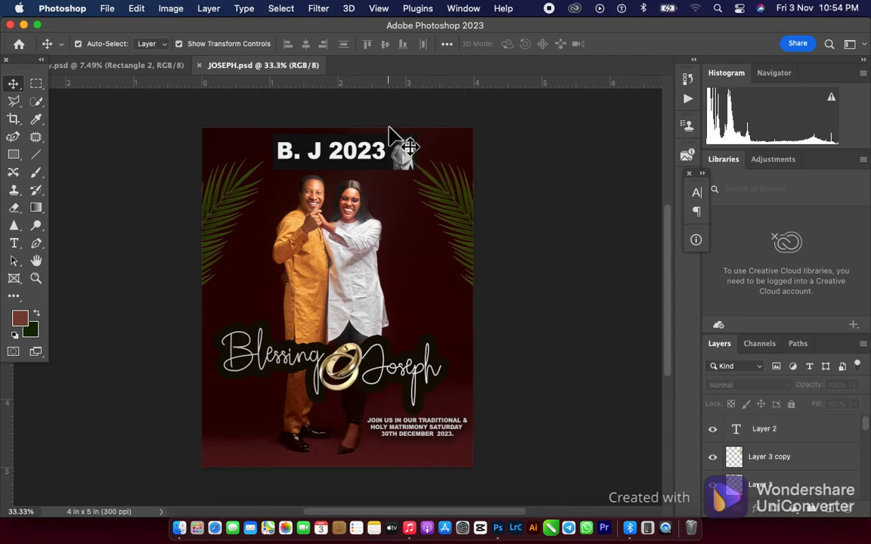
pyautogui.press('super+n')
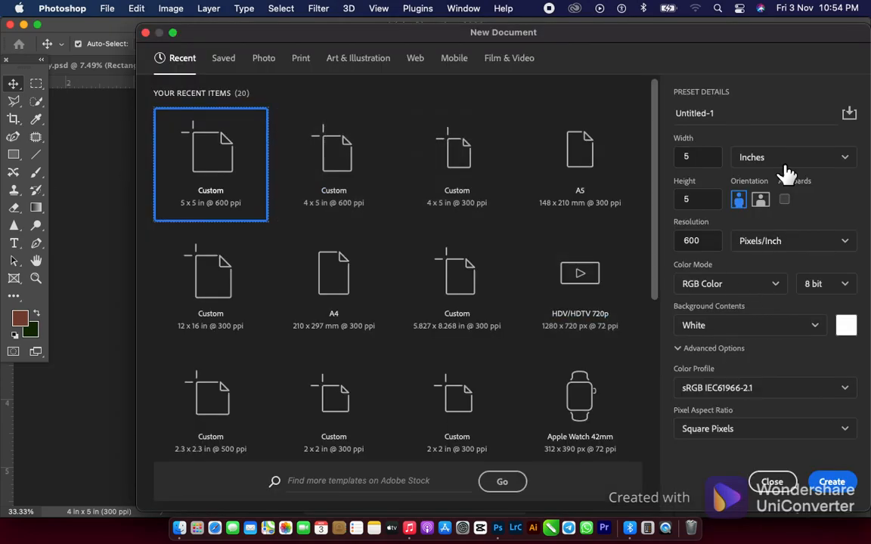
pyautogui.click(700, 158)
pyautogui.write('4')
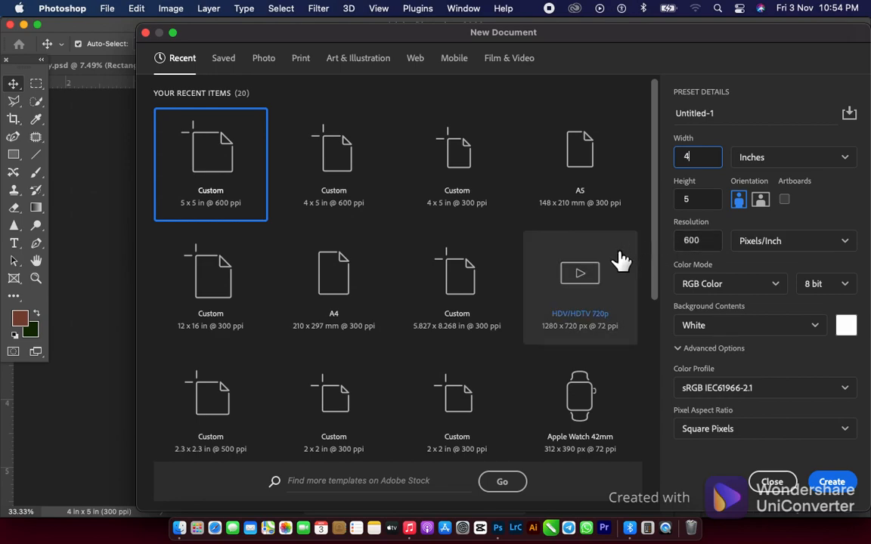
pyautogui.click(833, 483)
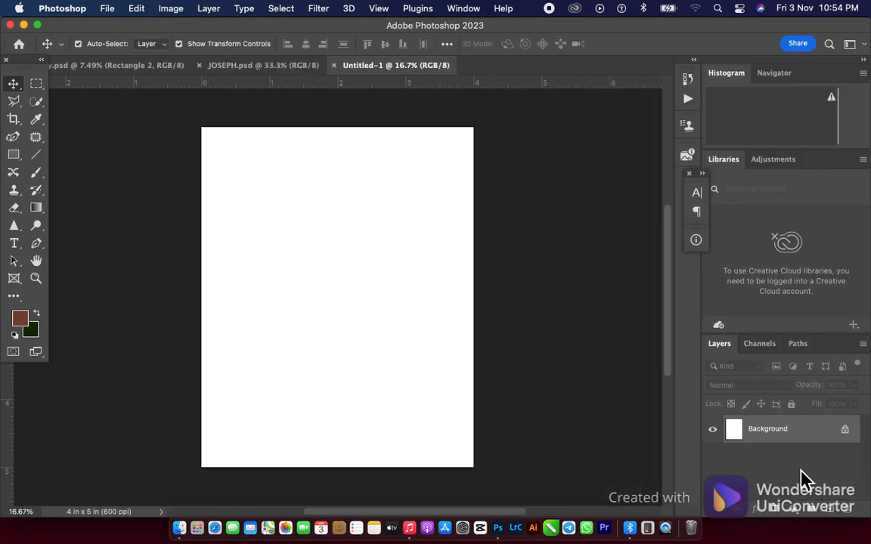
# Copy the couple's photo from the finished invitation design into the new document and scale it to fill the canvas
pyautogui.click(254, 66)
pyautogui.click(406, 249)
pyautogui.moveTo(410, 241); pyautogui.dragTo(294, 216)
pyautogui.moveTo(339, 274); pyautogui.dragTo(484, 470)
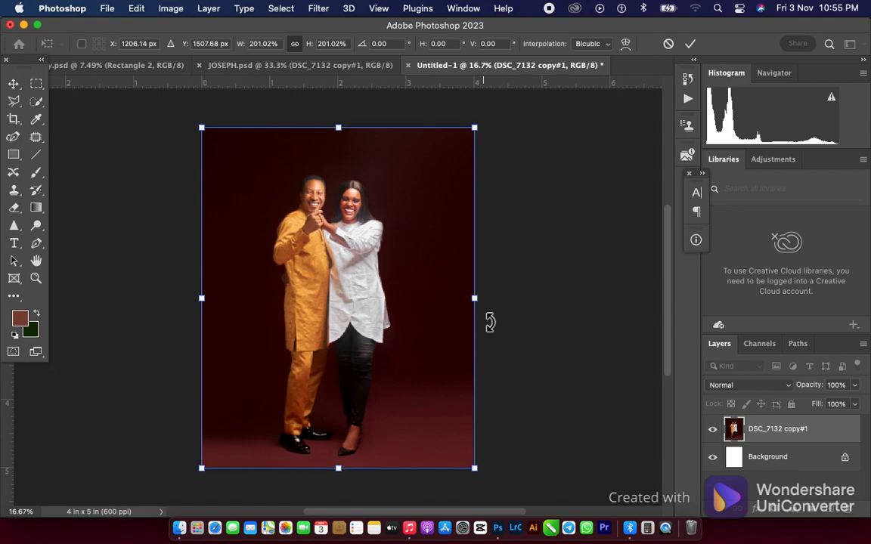
pyautogui.press('Return')
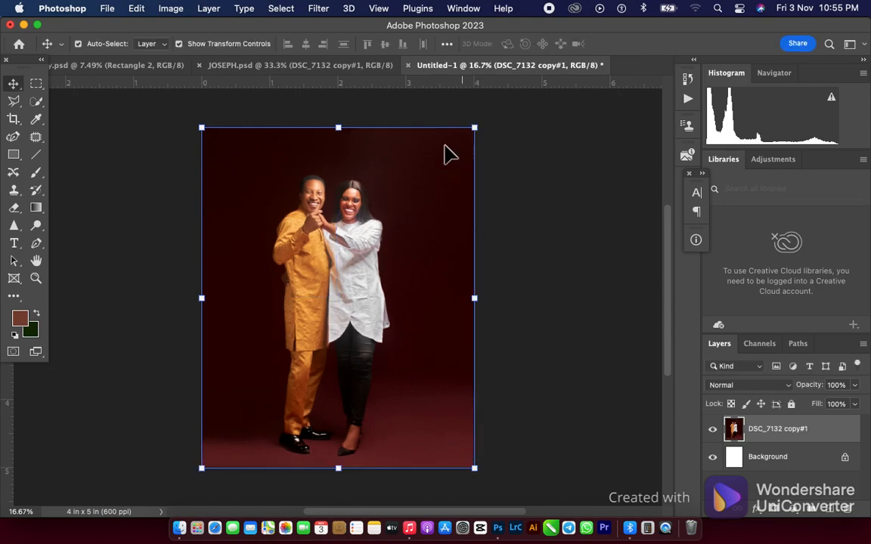
# Copy the "B. J 2023" title text from the finished invitation design into the new document, above the couple
pyautogui.click(346, 68)
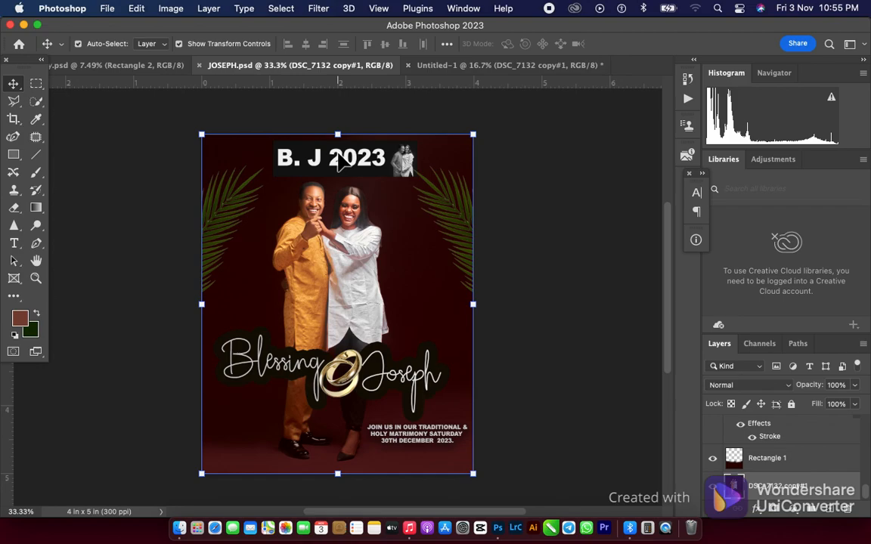
pyautogui.scroll(1, 325, 176)
pyautogui.scroll(2, 326, 175)
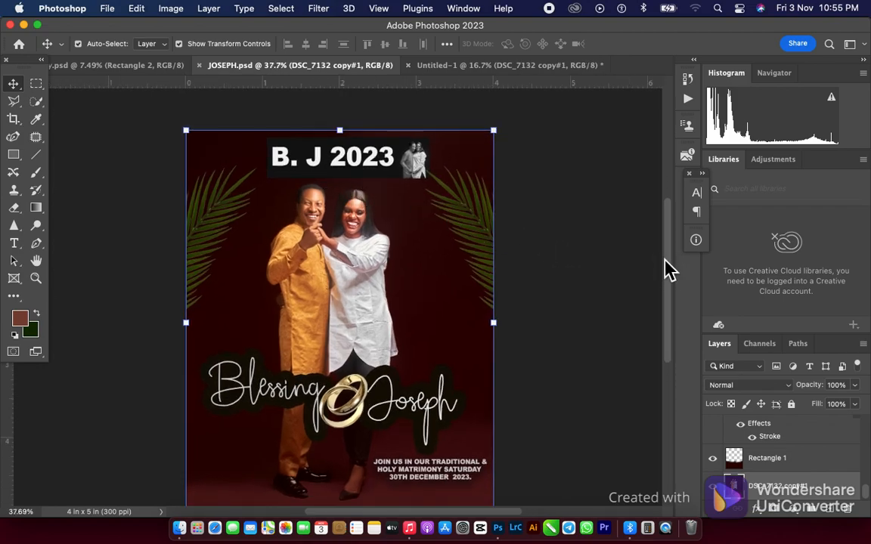
pyautogui.scroll(1, 661, 266)
pyautogui.scroll(-5, 662, 270)
pyautogui.scroll(4, 665, 314)
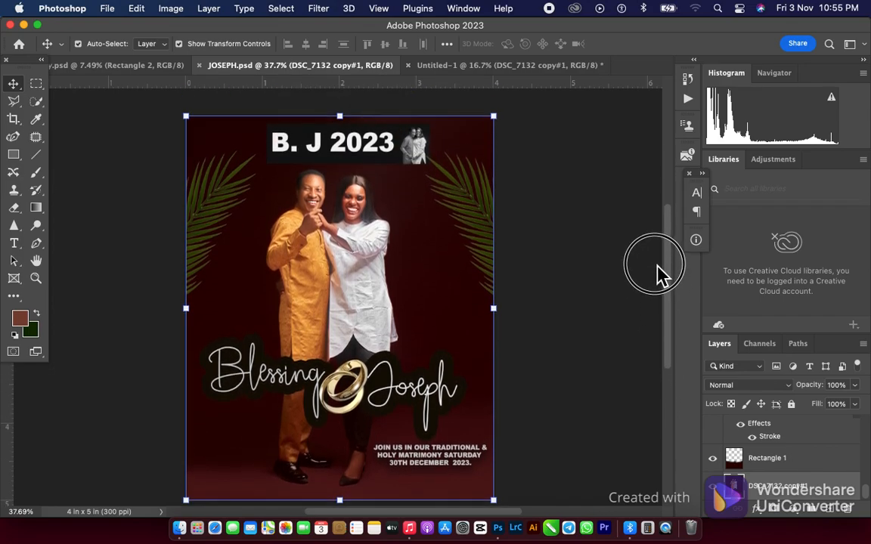
pyautogui.scroll(1, 660, 276)
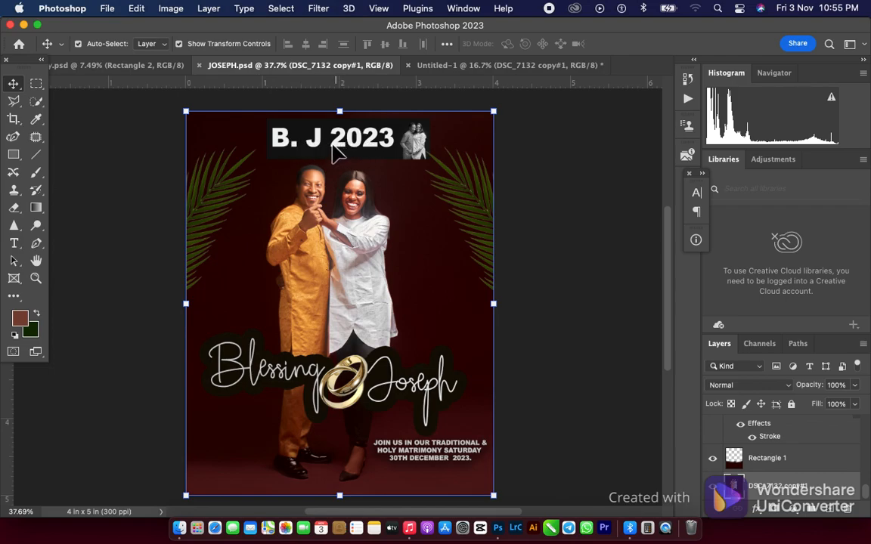
pyautogui.moveTo(331, 136); pyautogui.dragTo(293, 159)
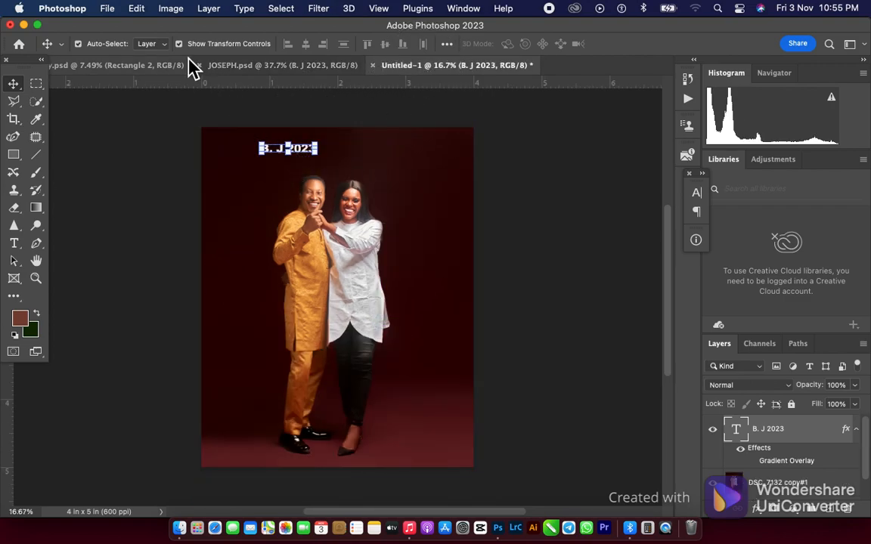
# Select all the characters of the "B. J 2023" title and check its font settings
pyautogui.click(13, 243)
pyautogui.click(297, 150)
pyautogui.press('super+a')
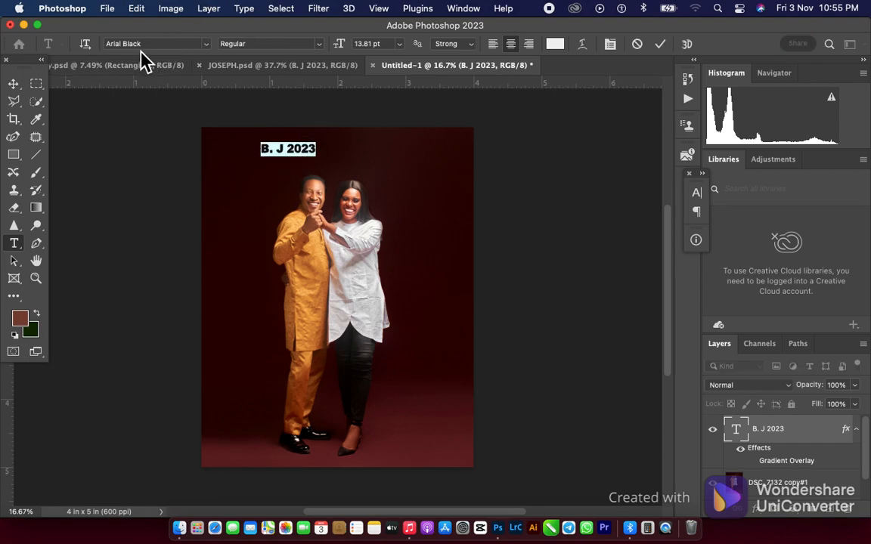
pyautogui.click(13, 86)
pyautogui.moveTo(319, 159); pyautogui.dragTo(387, 175)
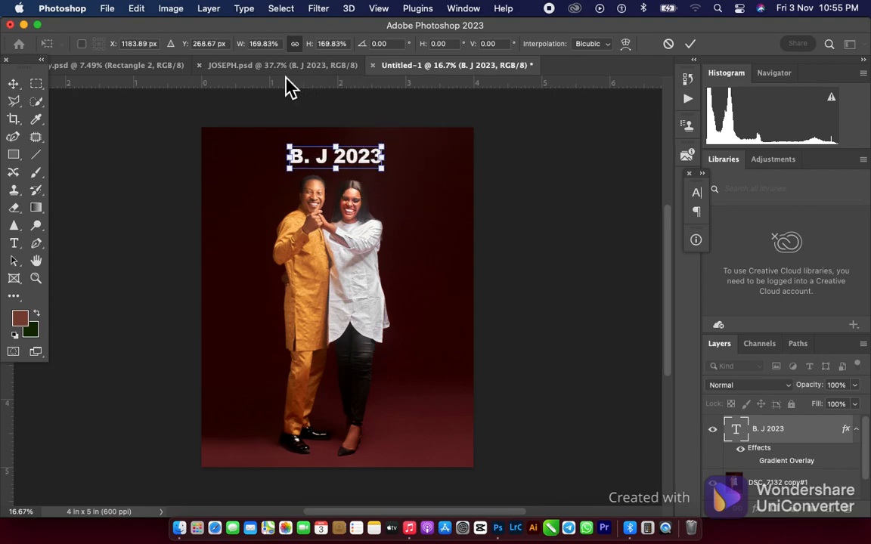
pyautogui.moveTo(389, 149); pyautogui.dragTo(393, 143)
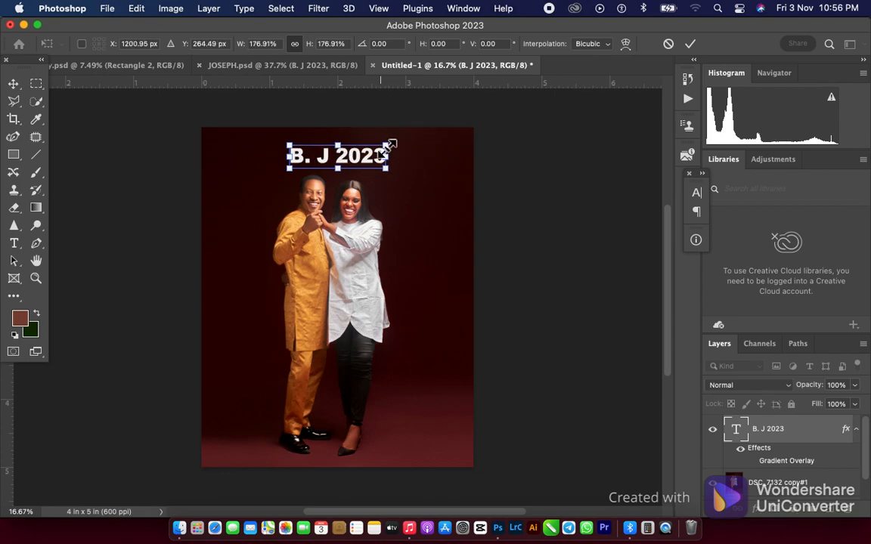
pyautogui.click(362, 149)
pyautogui.moveTo(364, 151); pyautogui.dragTo(356, 149)
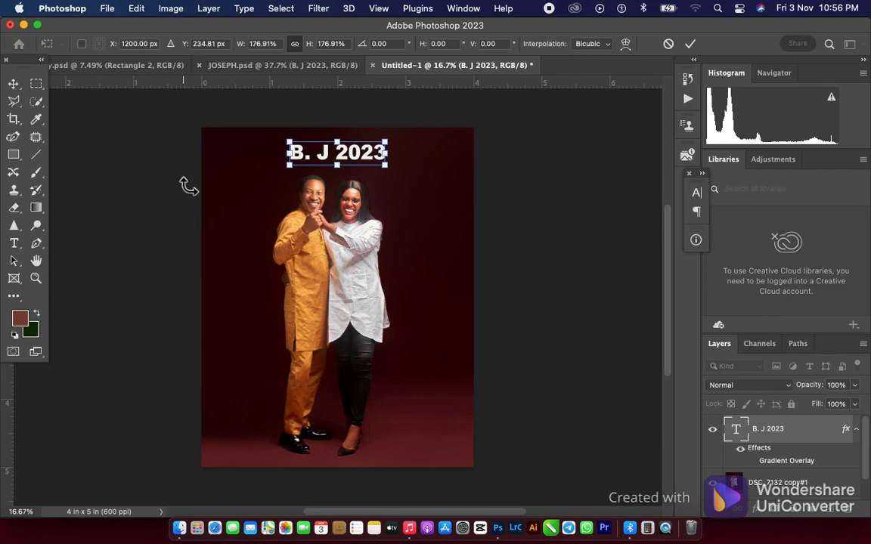
pyautogui.click(282, 71)
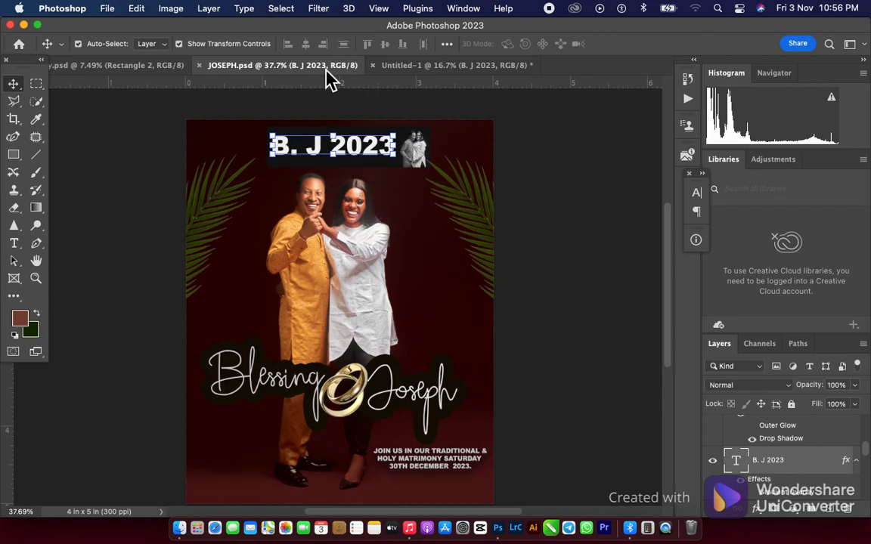
# Enlarge the "B. J 2023" title in the new document to about 25 pt, keeping it above the couple's heads
pyautogui.click(412, 66)
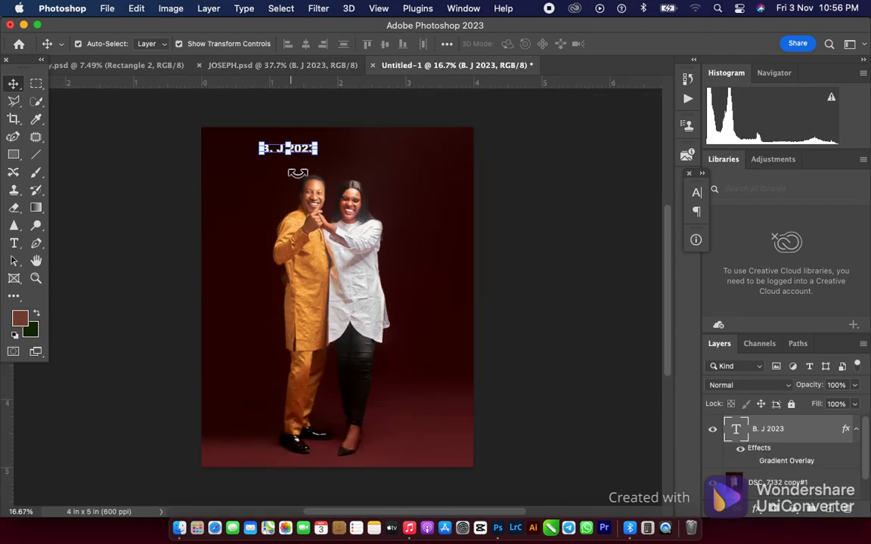
pyautogui.moveTo(317, 155); pyautogui.dragTo(356, 160)
pyautogui.press('Return')
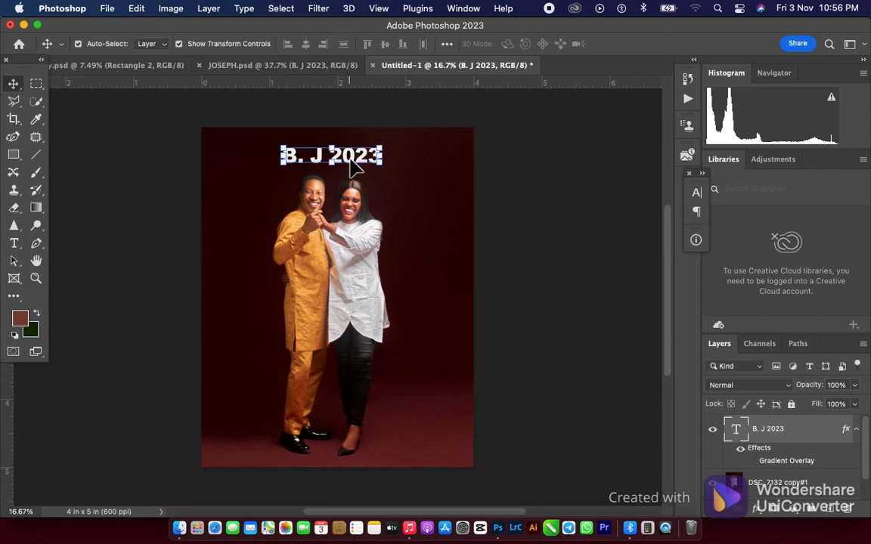
# Draw a rectangle about 971 × 248 px over the title and fill it with the near-black colour 090503
pyautogui.press('u')
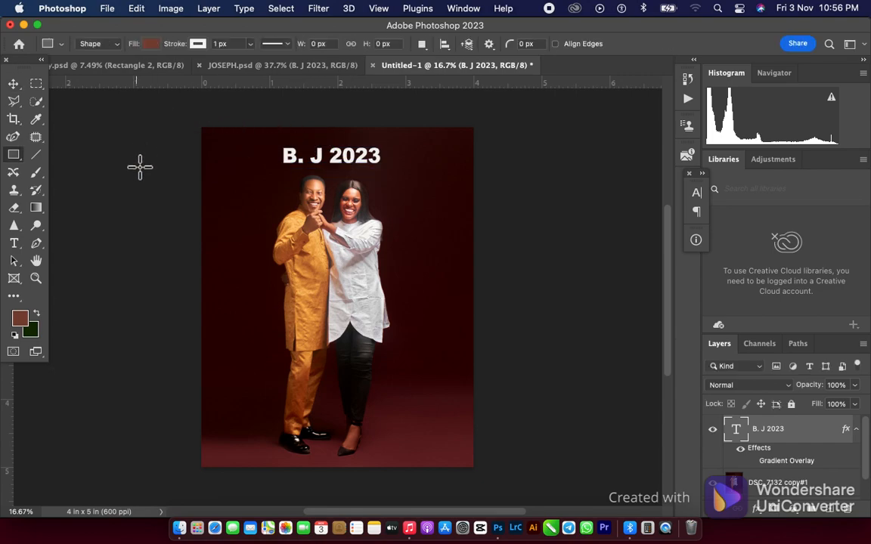
pyautogui.moveTo(277, 141); pyautogui.dragTo(385, 166)
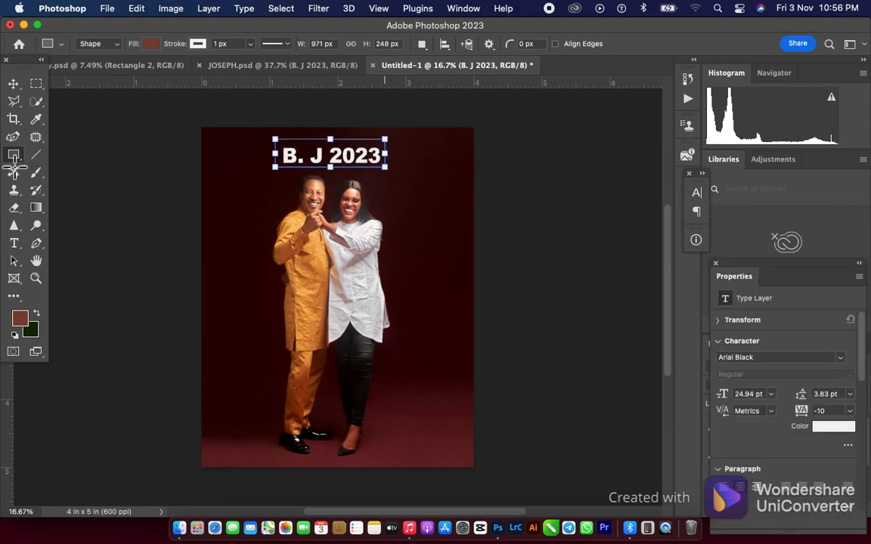
pyautogui.click(155, 48)
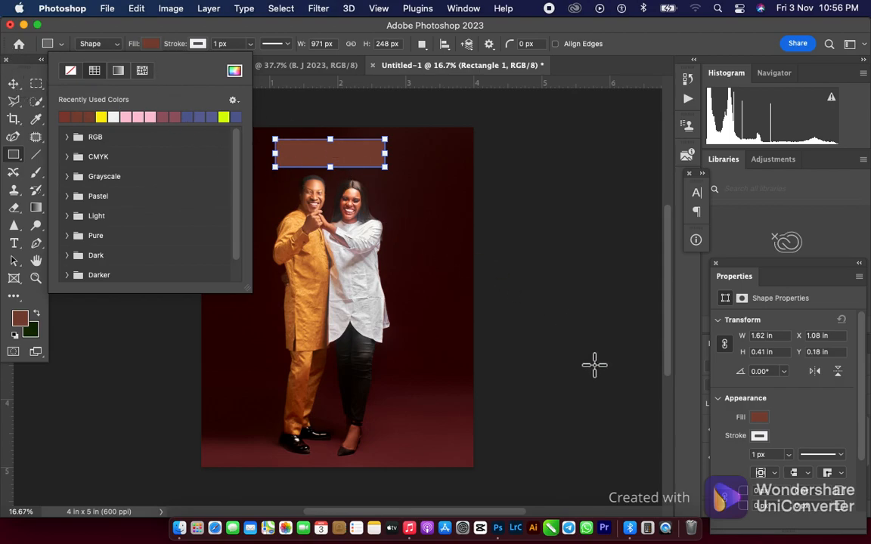
pyautogui.click(758, 418)
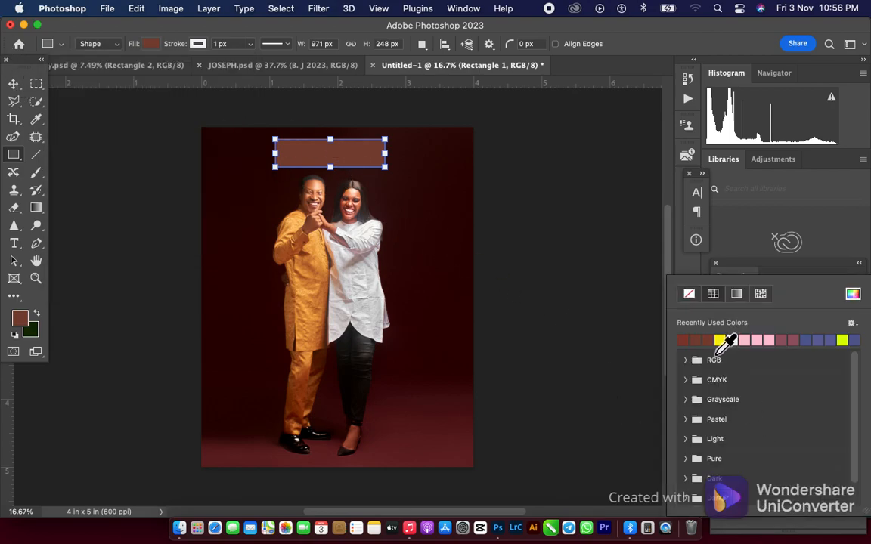
pyautogui.click(858, 301)
pyautogui.moveTo(538, 463)
pyautogui.mouseDown()
pyautogui.moveTo(535, 476)
pyautogui.moveTo(527, 469)
pyautogui.mouseUp()
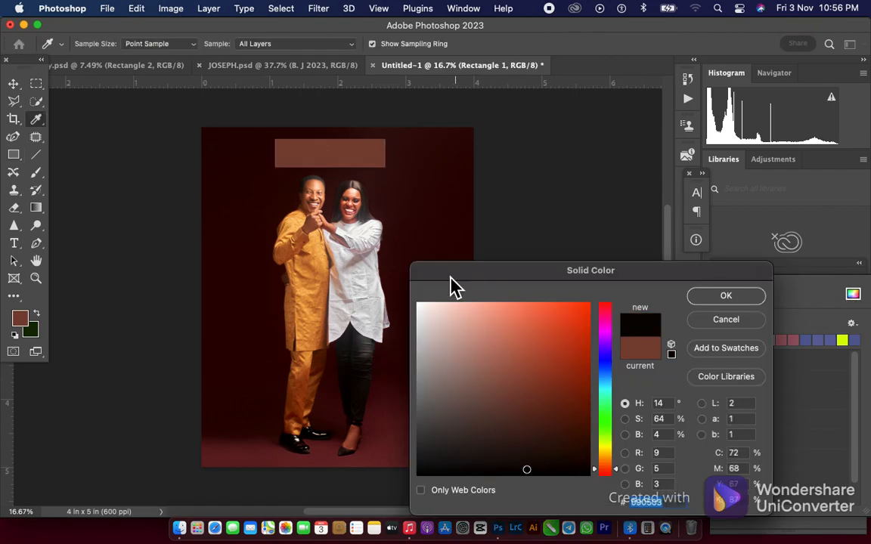
pyautogui.click(720, 295)
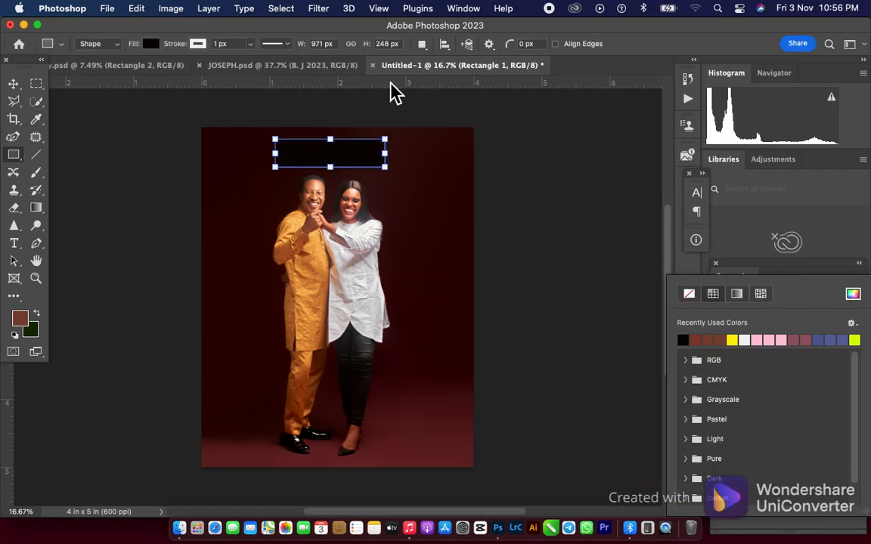
pyautogui.click(718, 265)
pyautogui.click(717, 264)
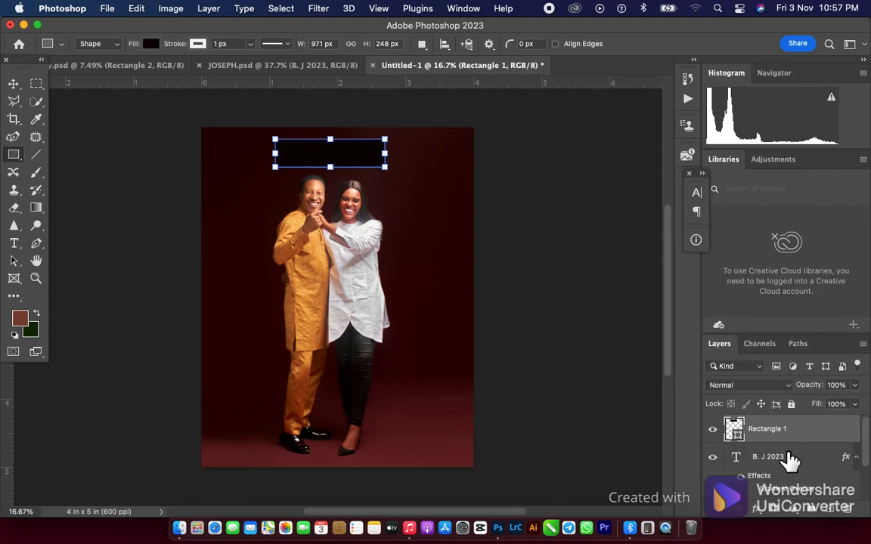
# Move the rectangle layer beneath the "B. J 2023" text layer and centre the title on the rectangle
pyautogui.moveTo(787, 432); pyautogui.dragTo(788, 463)
pyautogui.press('super+bracketleft')
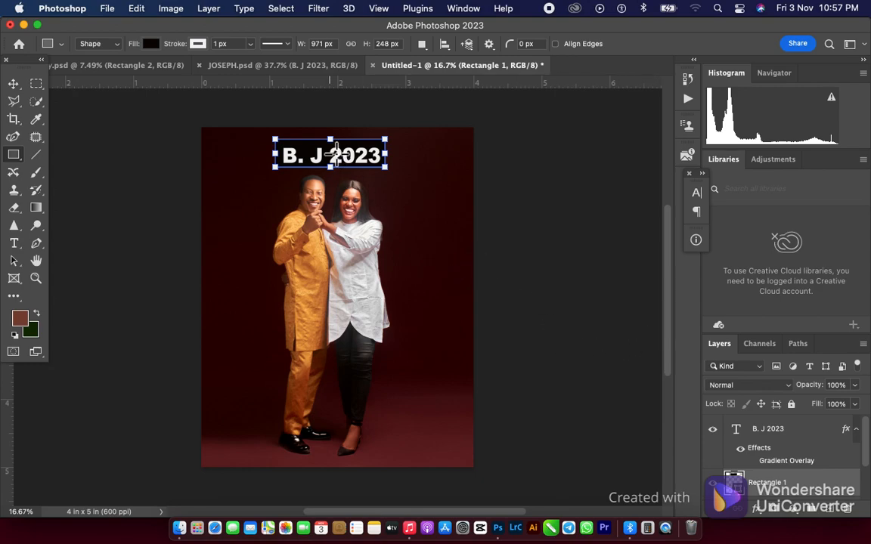
pyautogui.scroll(1, 335, 165)
pyautogui.scroll(1, 370, 175)
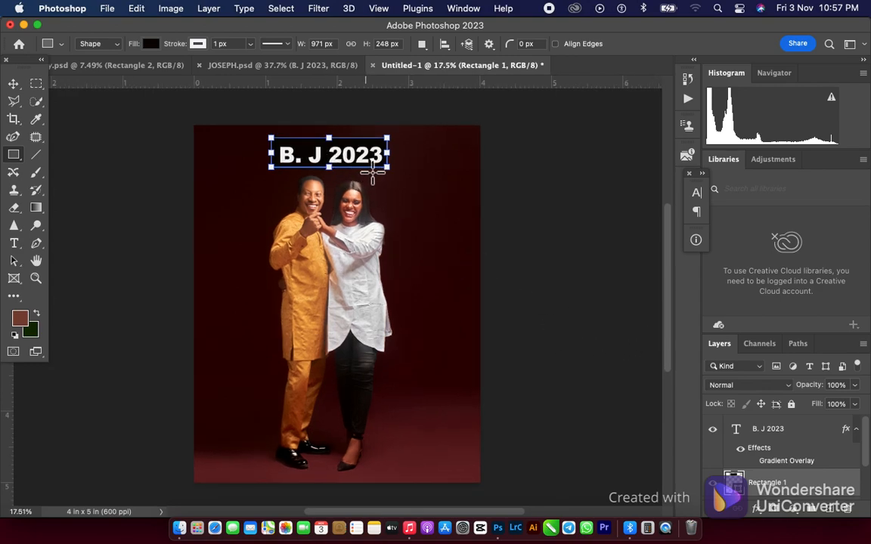
pyautogui.click(14, 83)
pyautogui.moveTo(345, 161); pyautogui.dragTo(343, 162)
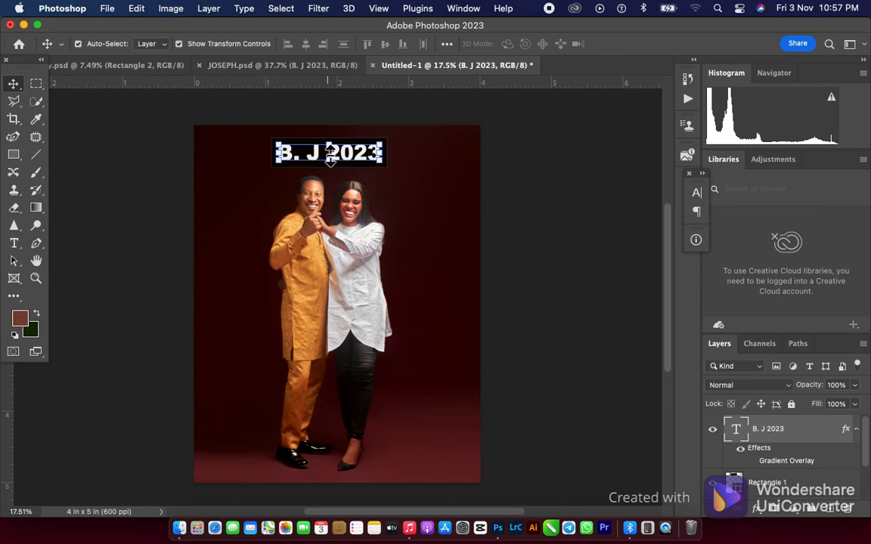
# Copy both script name texts together from the finished invitation design into the new document, across the couple's legs
pyautogui.scroll(3, 312, 159)
pyautogui.scroll(-3, 318, 162)
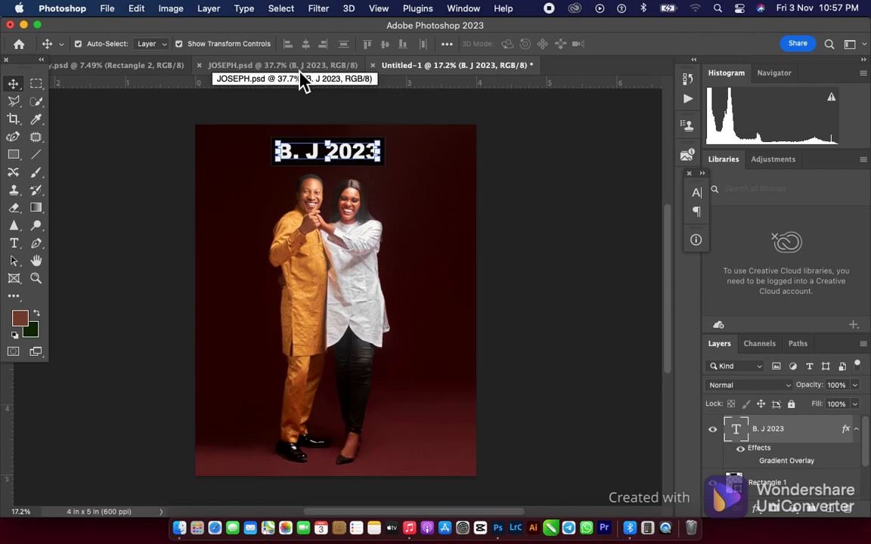
pyautogui.click(347, 67)
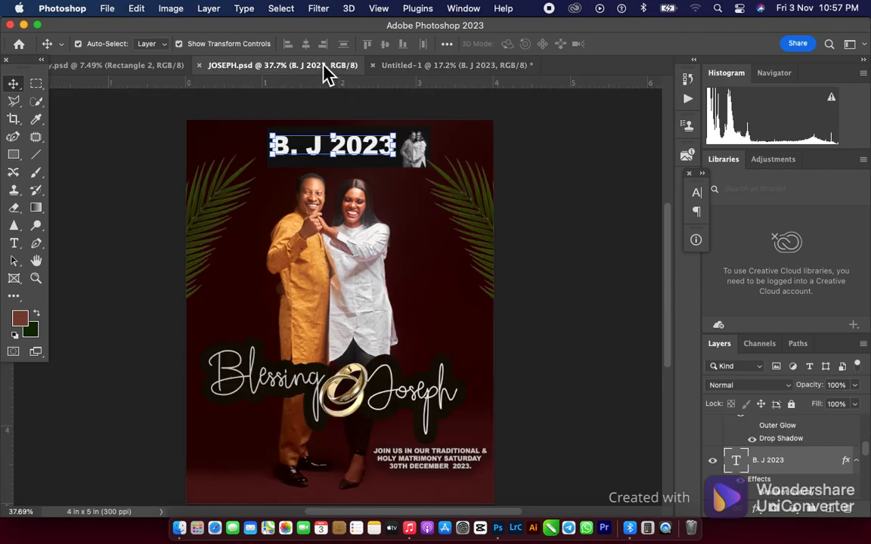
pyautogui.click(294, 392)
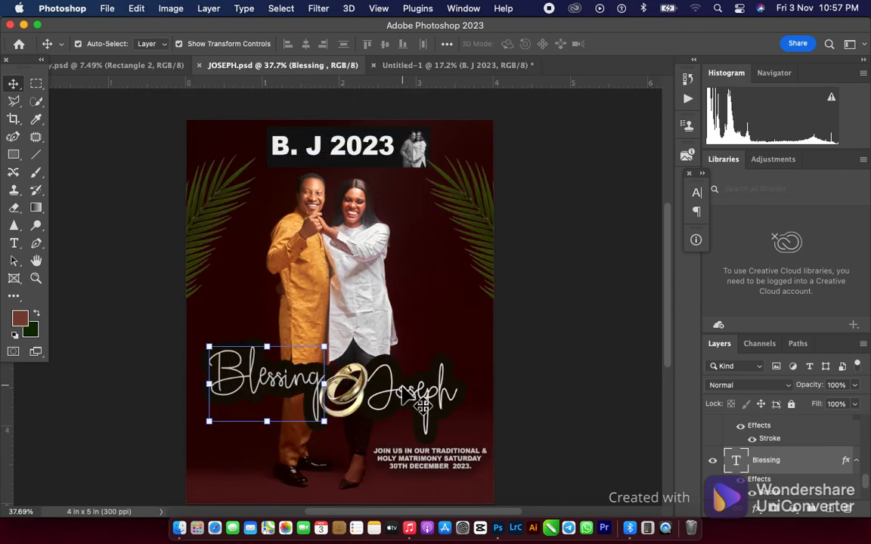
pyautogui.keyDown('shift'); pyautogui.click(382, 374); pyautogui.keyUp('shift')
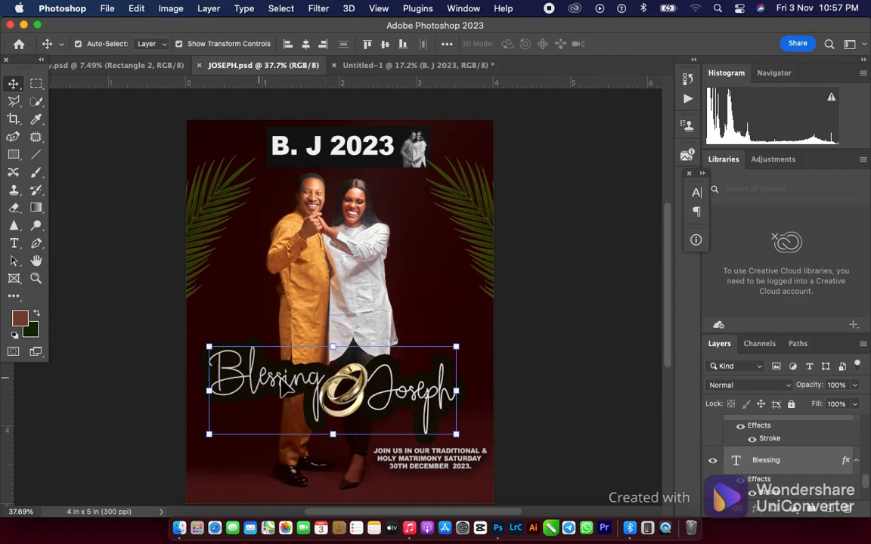
pyautogui.moveTo(416, 394); pyautogui.dragTo(450, 444)
pyautogui.moveTo(273, 399); pyautogui.dragTo(259, 397)
pyautogui.press('Return')
# Open the first script name's text for editing in the new document to examine its font settings
pyautogui.click(14, 244)
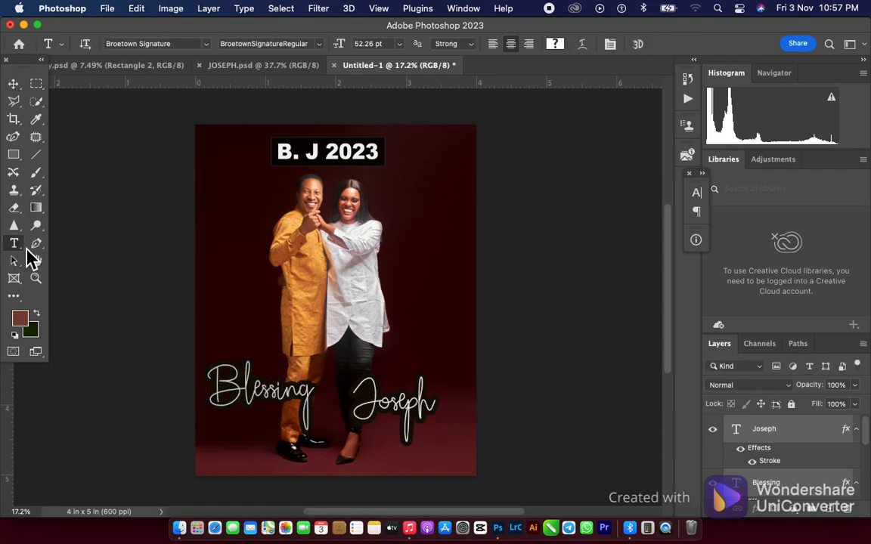
pyautogui.click(280, 408)
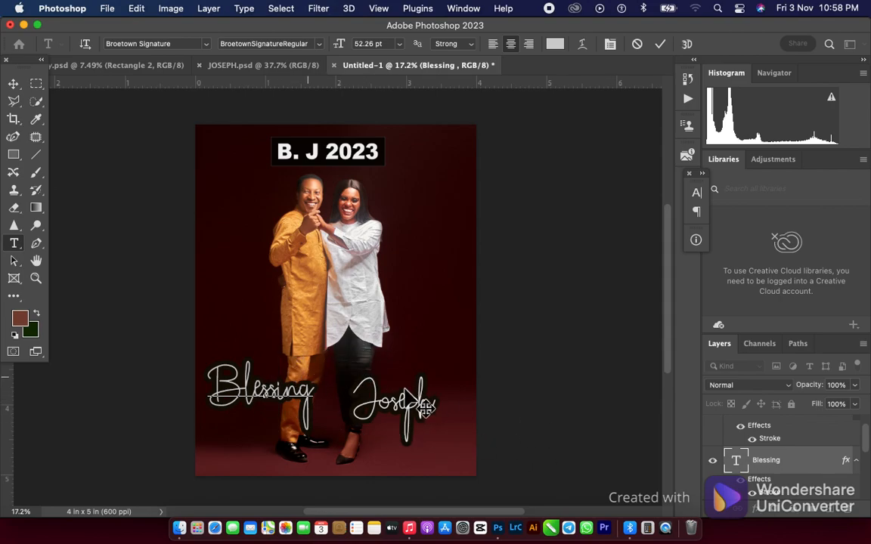
pyautogui.scroll(1, 801, 469)
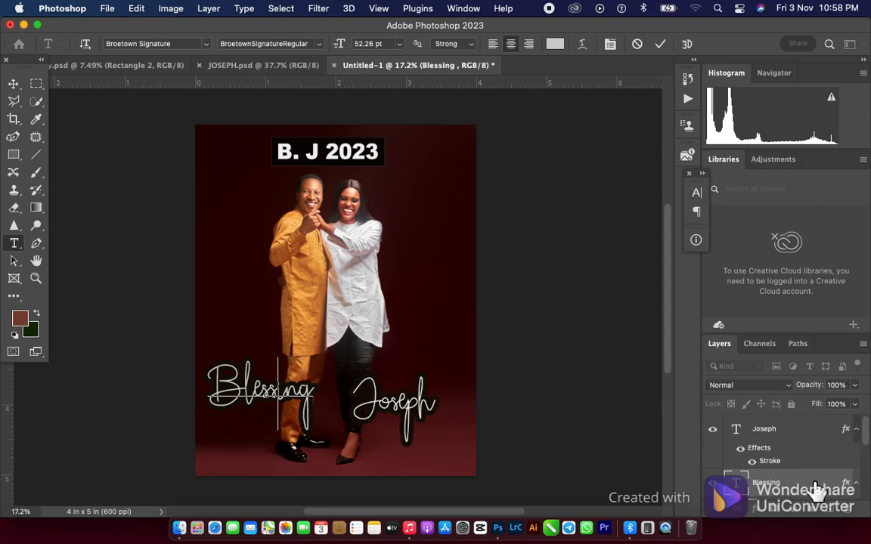
# Toggle the stroke effect on the second script name to compare its look, and review its stroke settings
pyautogui.click(771, 465)
pyautogui.click(752, 462)
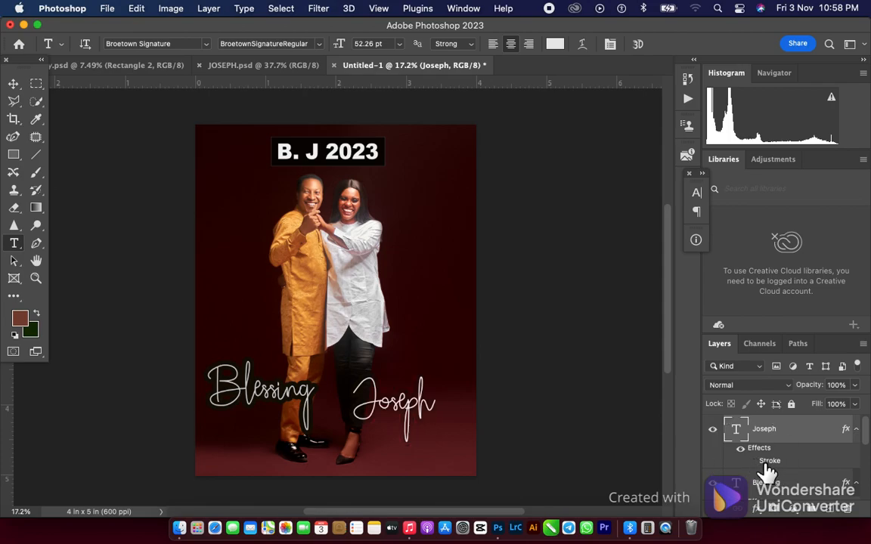
pyautogui.doubleClick(771, 462)
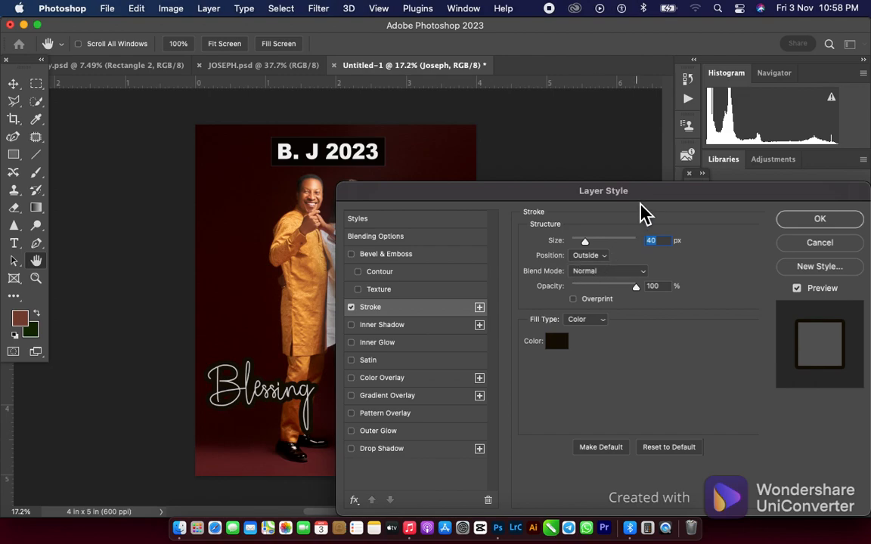
pyautogui.moveTo(657, 206); pyautogui.dragTo(720, 207)
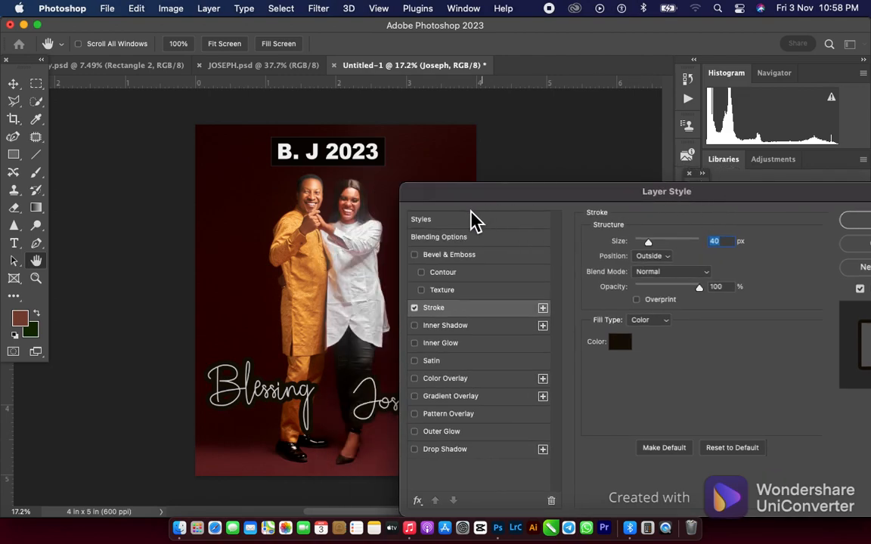
pyautogui.click(866, 223)
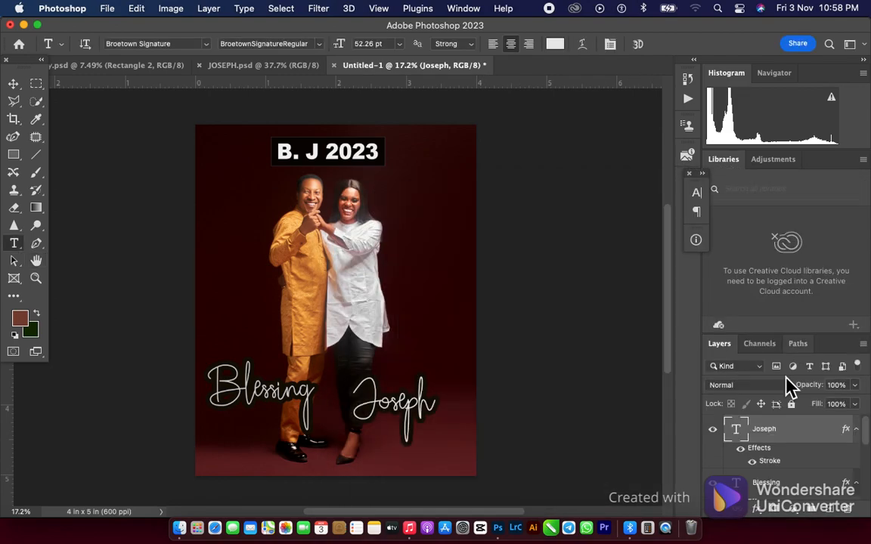
# Reopen the Stroke effect of the second script name to examine its size, position and colour without altering them
pyautogui.click(759, 510)
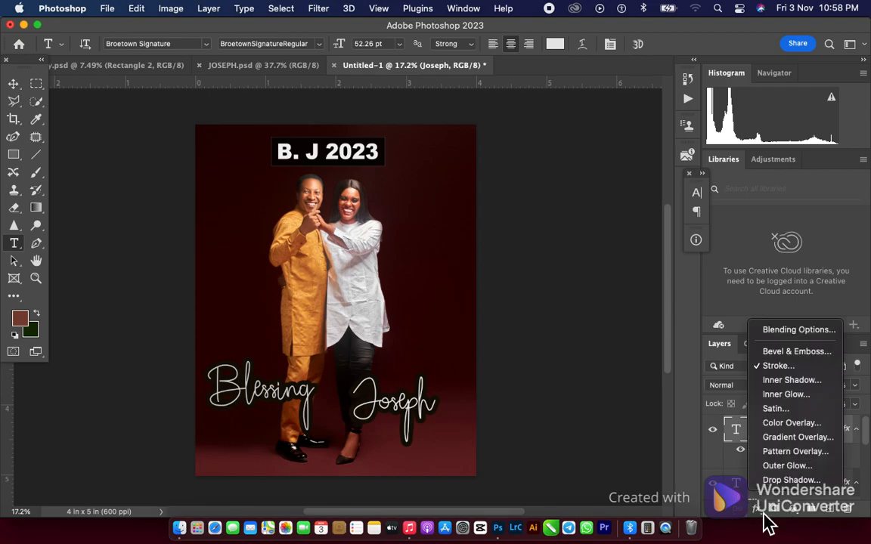
pyautogui.click(779, 366)
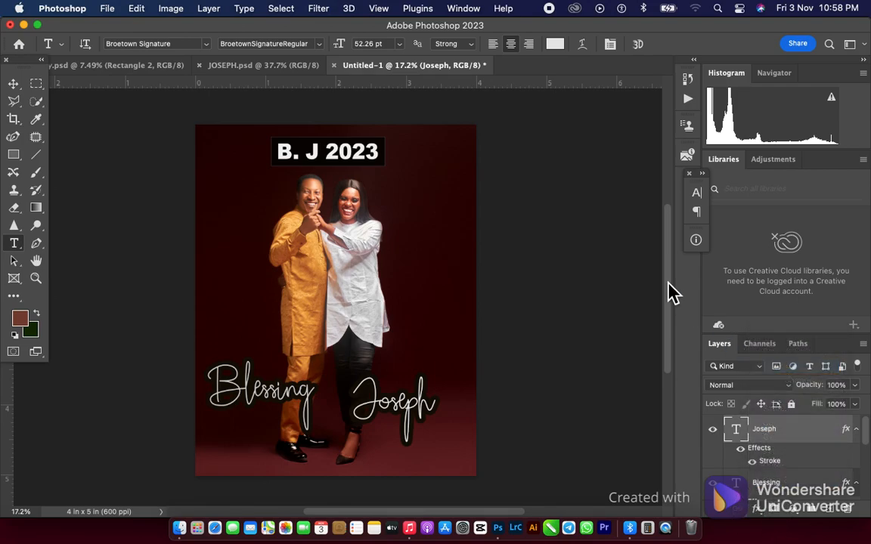
pyautogui.moveTo(627, 202); pyautogui.dragTo(843, 203)
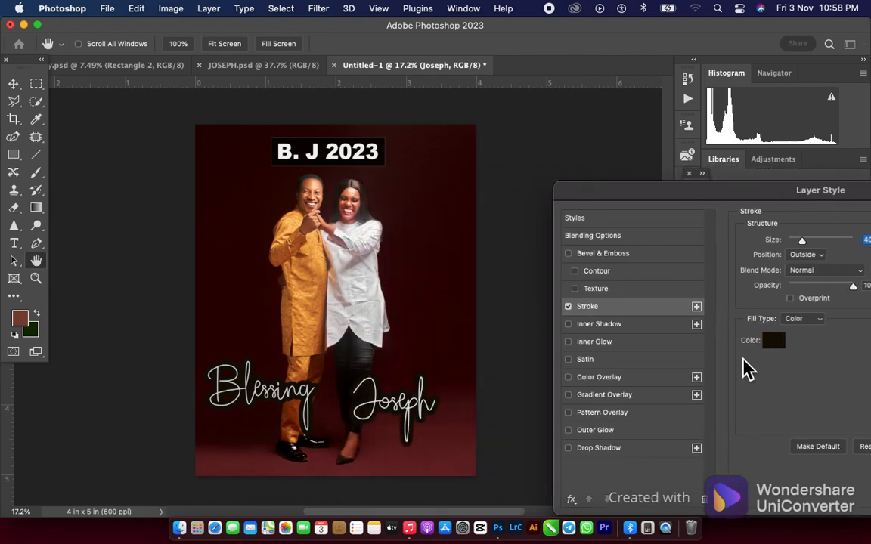
pyautogui.moveTo(763, 203); pyautogui.dragTo(548, 202)
pyautogui.click(797, 218)
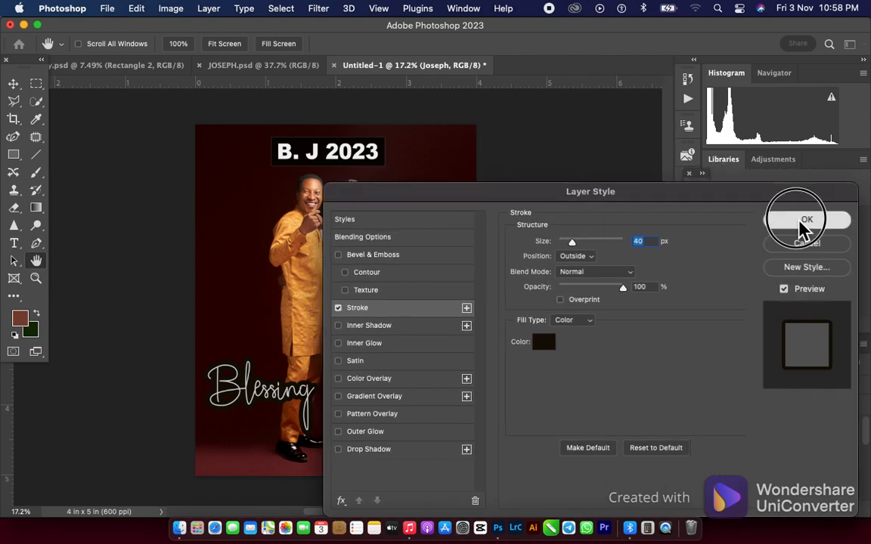
# Copy the gold wedding rings from the JOSEPH.psd design into the new document, between the two script names
pyautogui.click(242, 70)
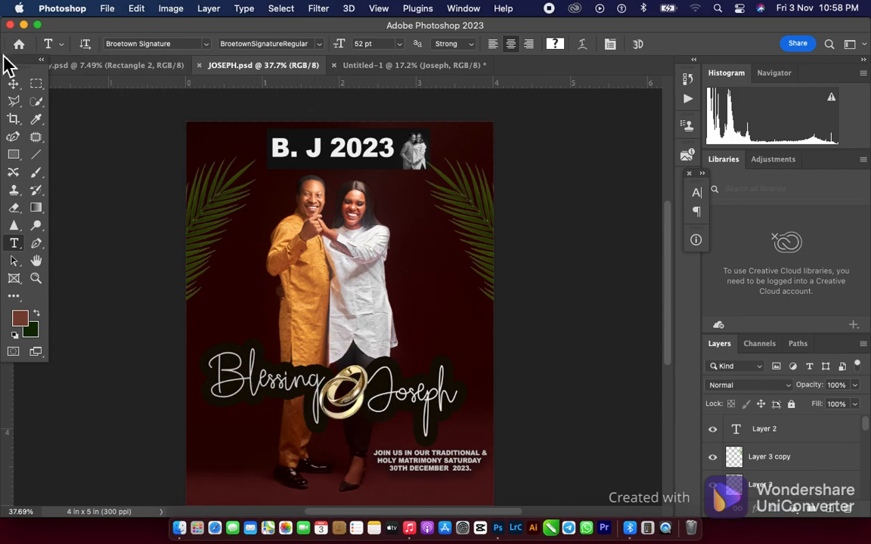
pyautogui.click(14, 84)
pyautogui.click(295, 352)
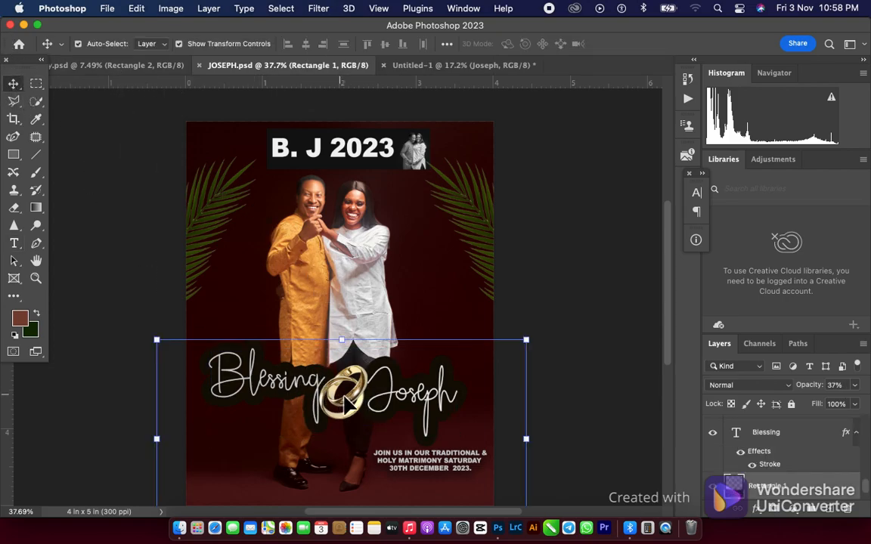
pyautogui.rightClick(357, 406)
pyautogui.click(377, 406)
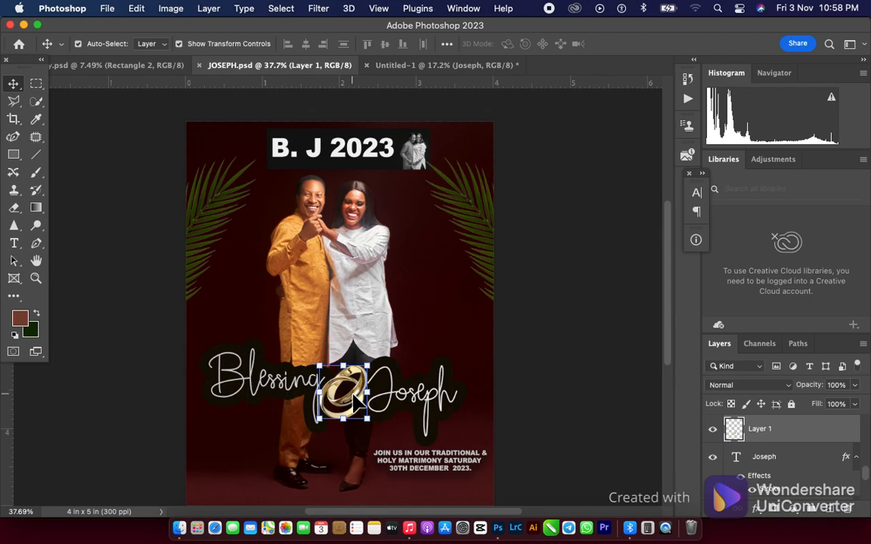
pyautogui.moveTo(353, 393); pyautogui.dragTo(348, 412)
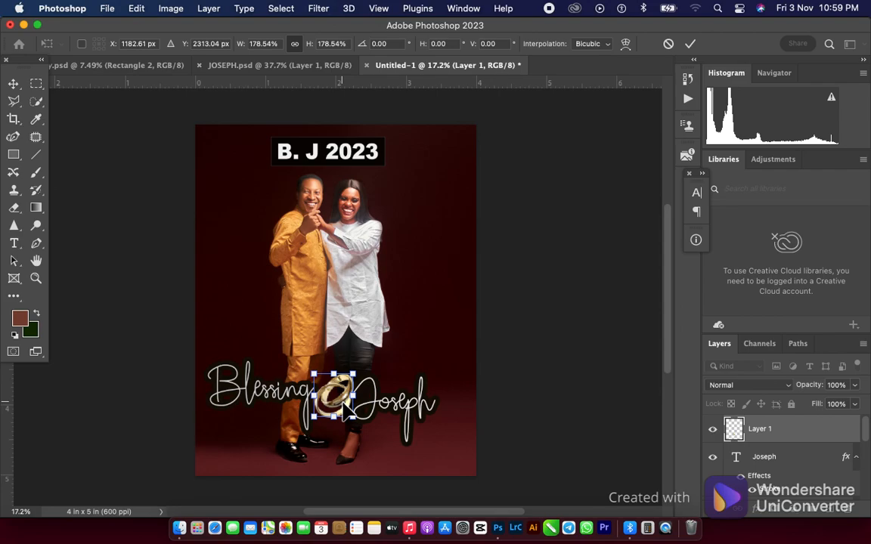
# Select the "JOIN US IN OUR TRADITIONAL & HOLY MATRIMONY" text in JOSEPH.psd and examine its font and size
pyautogui.click(269, 65)
pyautogui.click(431, 461)
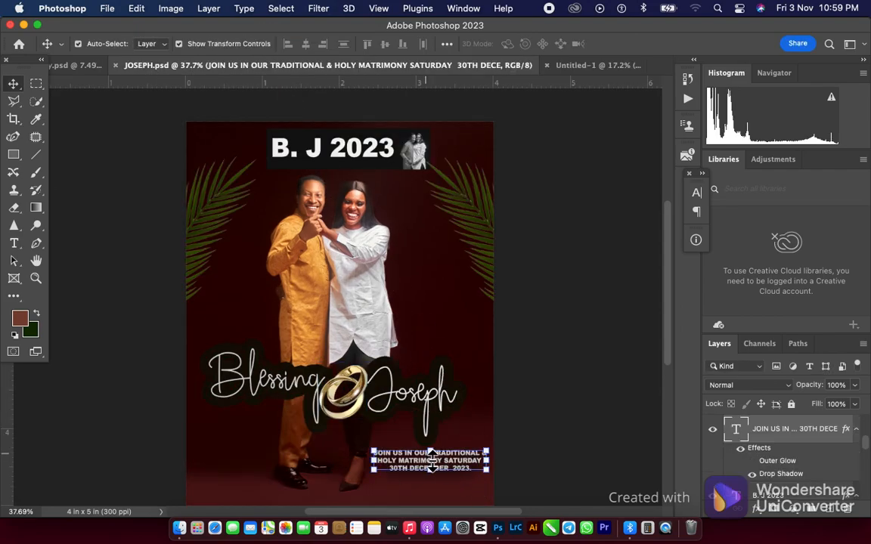
pyautogui.scroll(3, 406, 467)
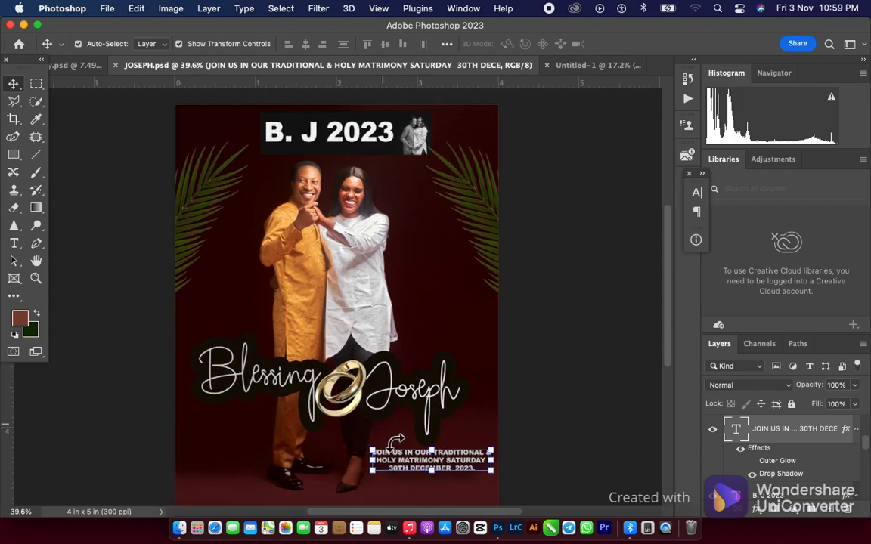
pyautogui.moveTo(671, 348); pyautogui.dragTo(663, 402)
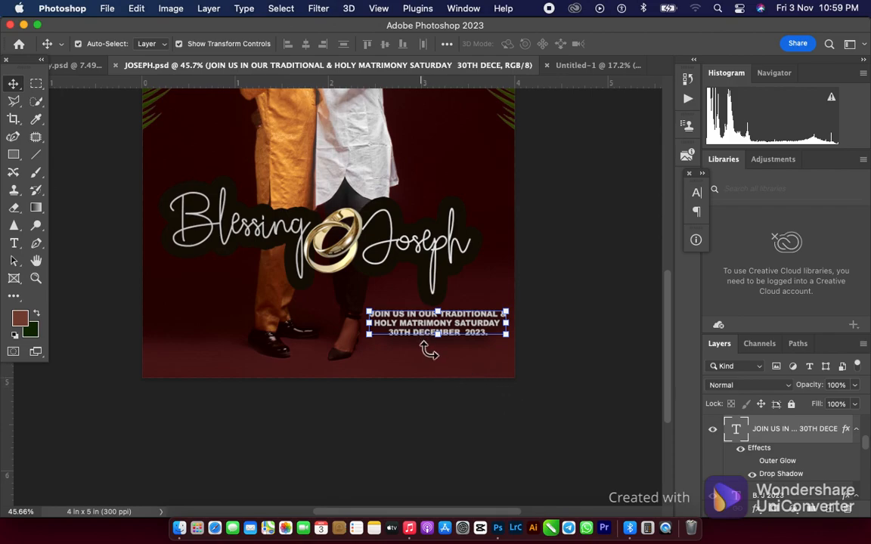
pyautogui.press('t')
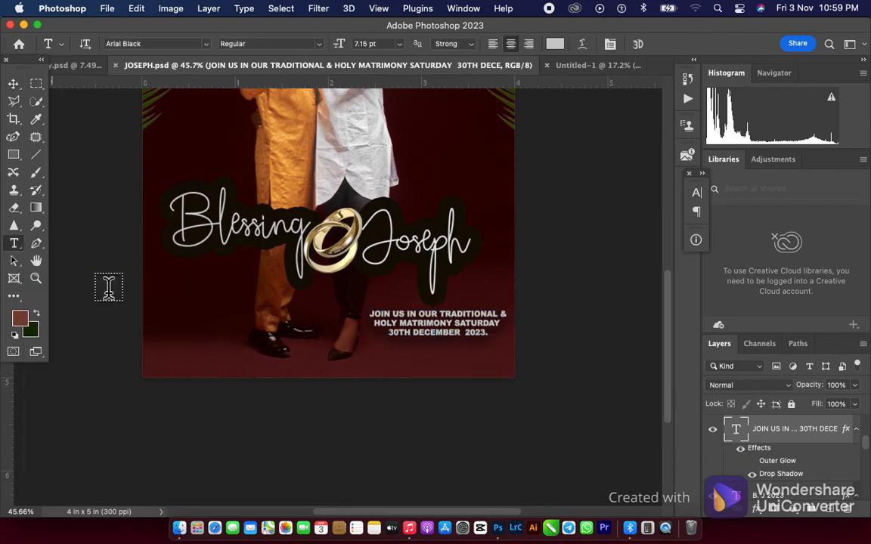
pyautogui.click(430, 325)
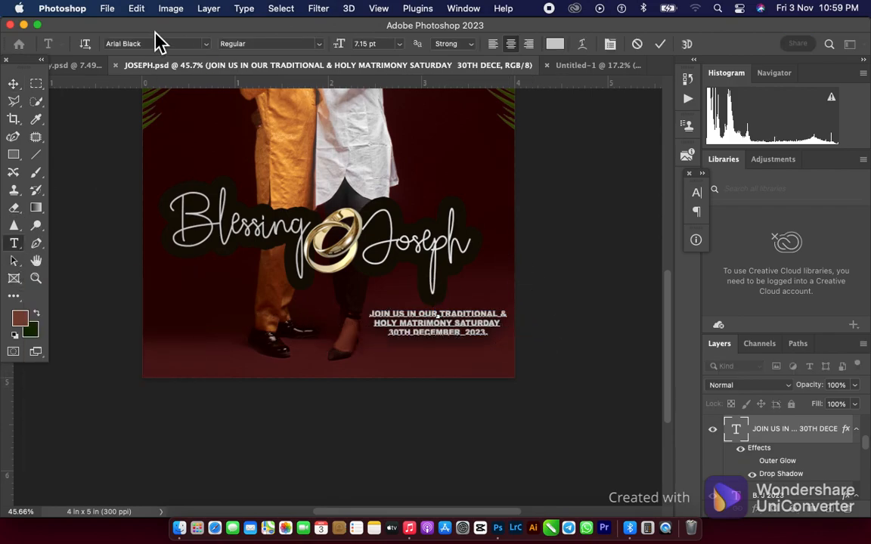
pyautogui.click(14, 83)
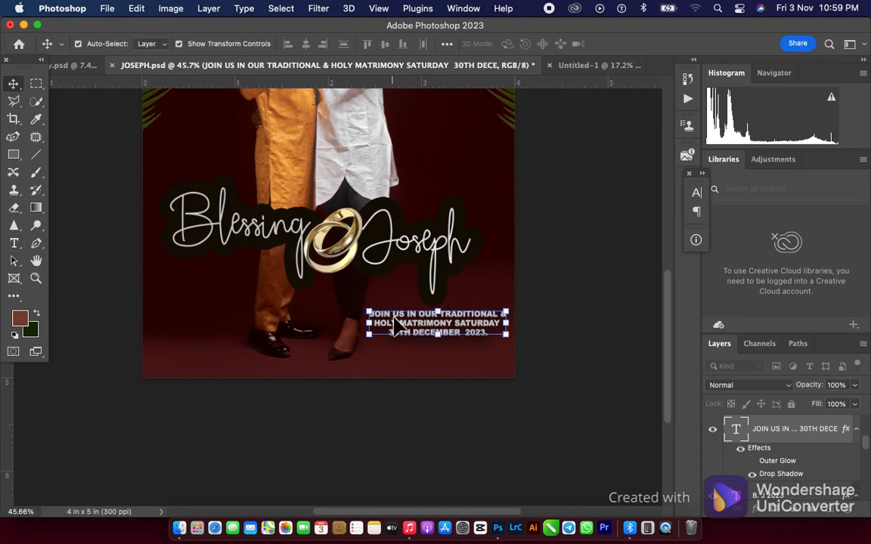
# Copy the "JOIN US" text into the new document below the second script name and enlarge it to about 150%
pyautogui.moveTo(407, 327); pyautogui.dragTo(401, 461)
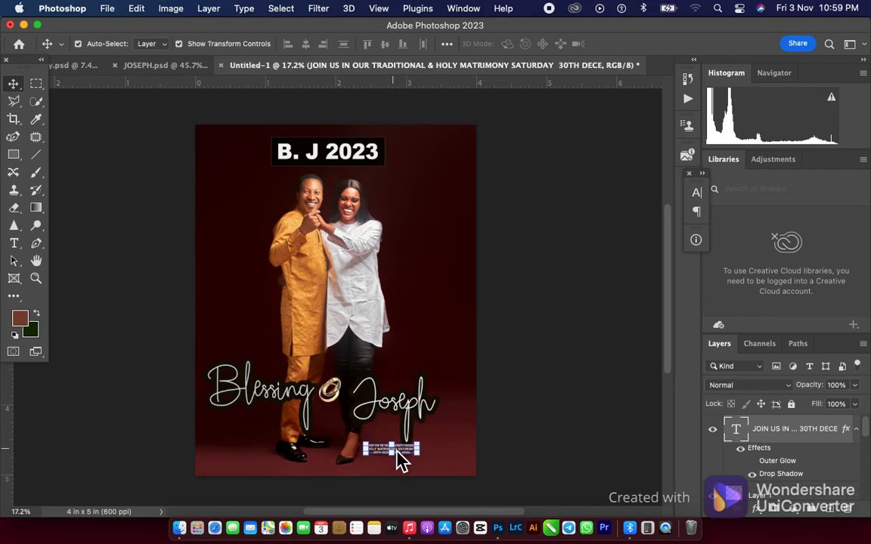
pyautogui.scroll(4, 432, 451)
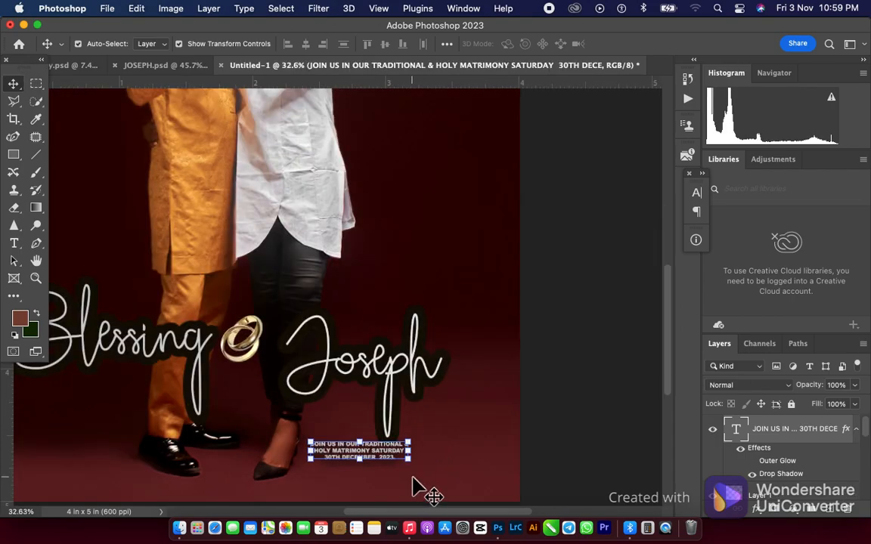
pyautogui.moveTo(415, 467); pyautogui.dragTo(443, 481)
pyautogui.scroll(-4, 342, 342)
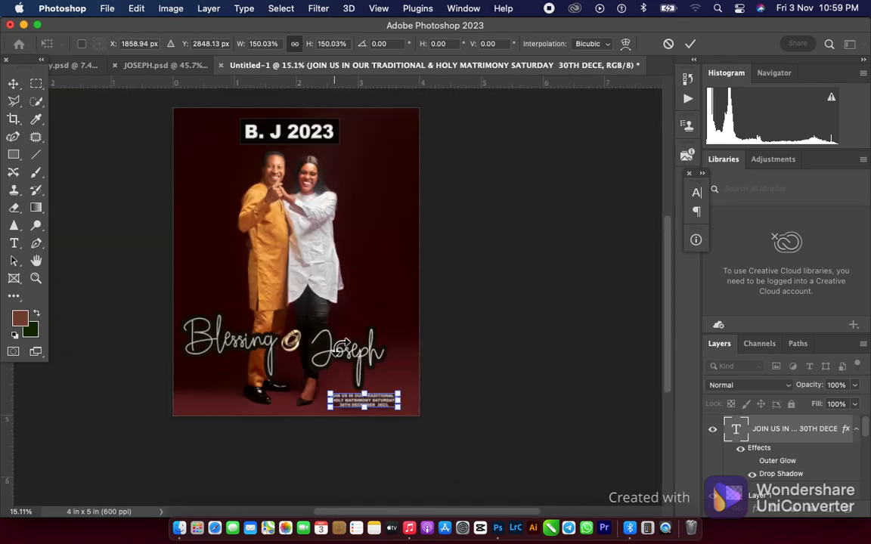
pyautogui.scroll(4, 299, 342)
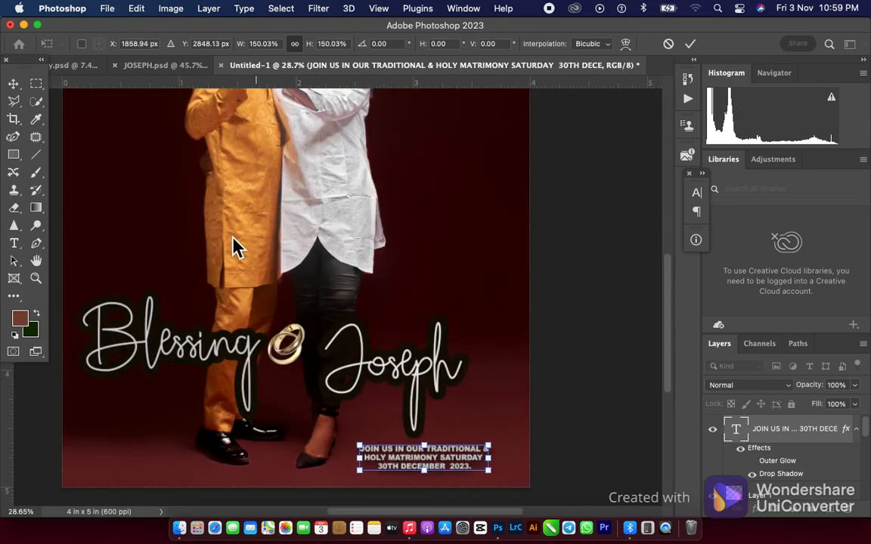
pyautogui.click(13, 85)
# Enlarge the gold rings to about 135% and centre them horizontally on the page between the two script names
pyautogui.click(294, 345)
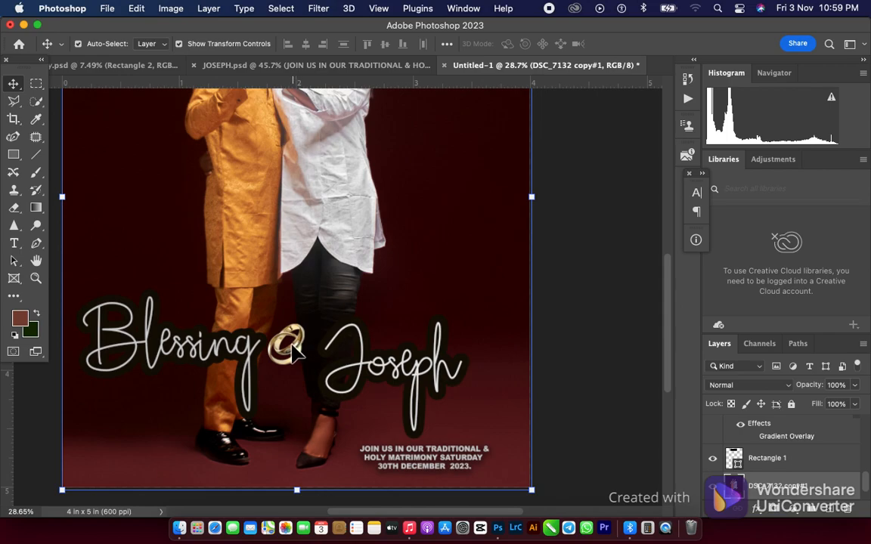
pyautogui.click(293, 345)
pyautogui.moveTo(306, 324); pyautogui.dragTo(317, 309)
pyautogui.moveTo(305, 350); pyautogui.dragTo(306, 363)
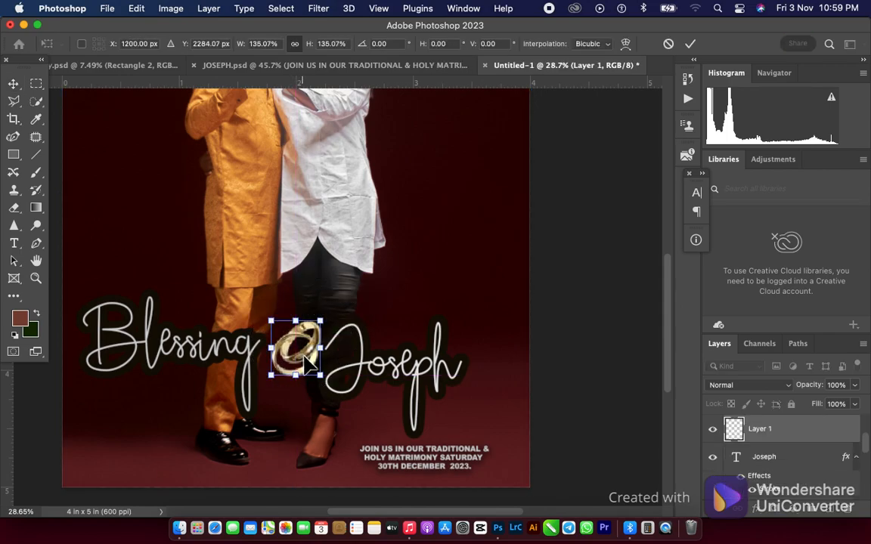
pyautogui.scroll(-4, 344, 365)
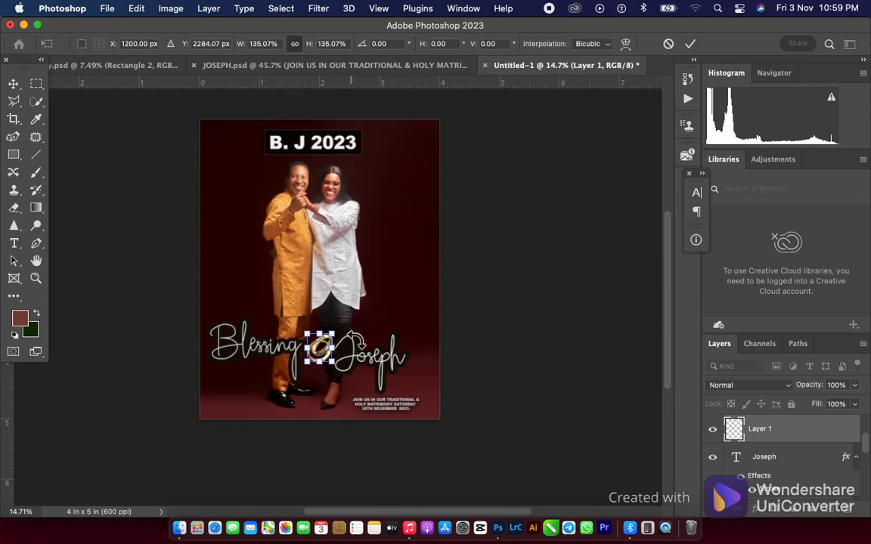